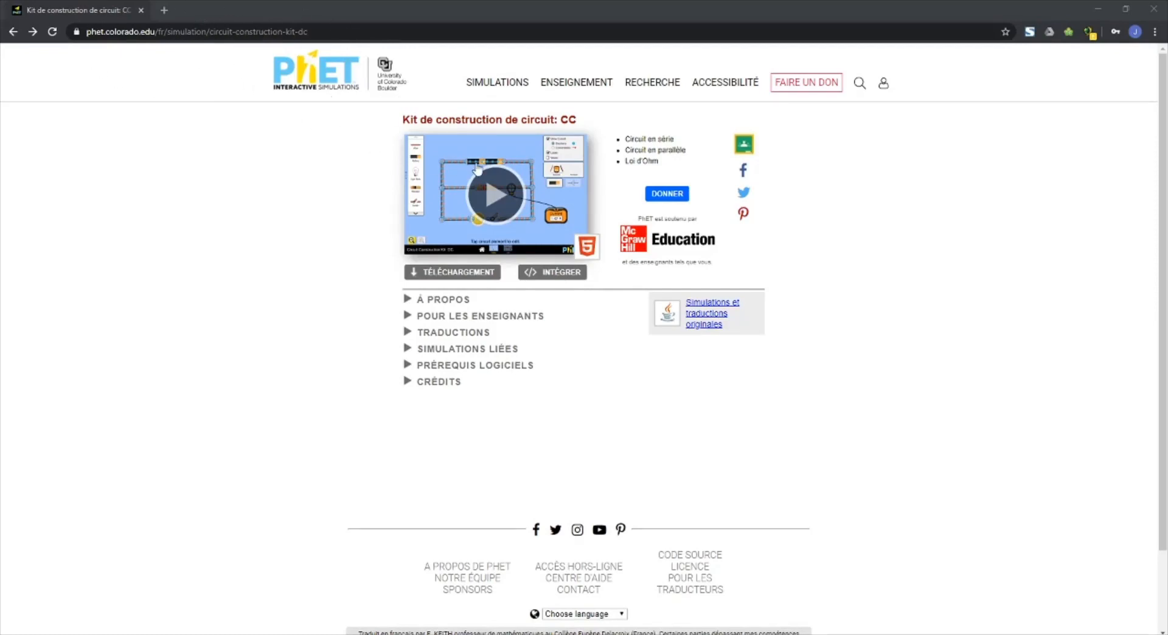
- Start the circuit simulation's Intro screen and place a bulb, a battery, a wire and a switch in the workspace
{"action": "left_click", "coordinate": [504, 201]}
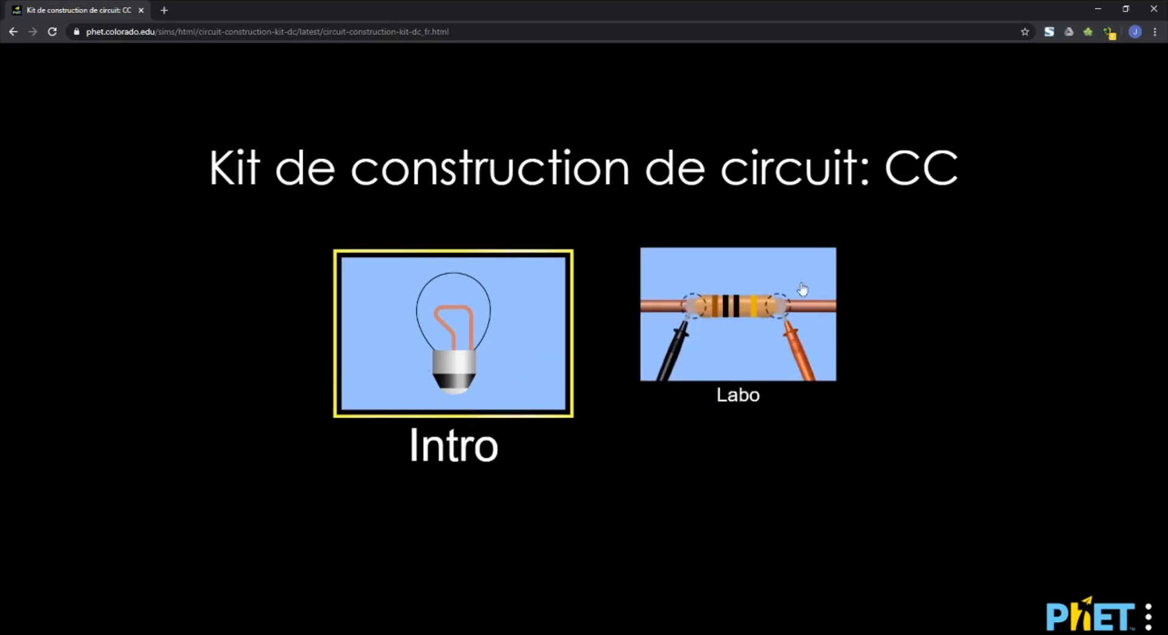
{"action": "left_click", "coordinate": [508, 378]}
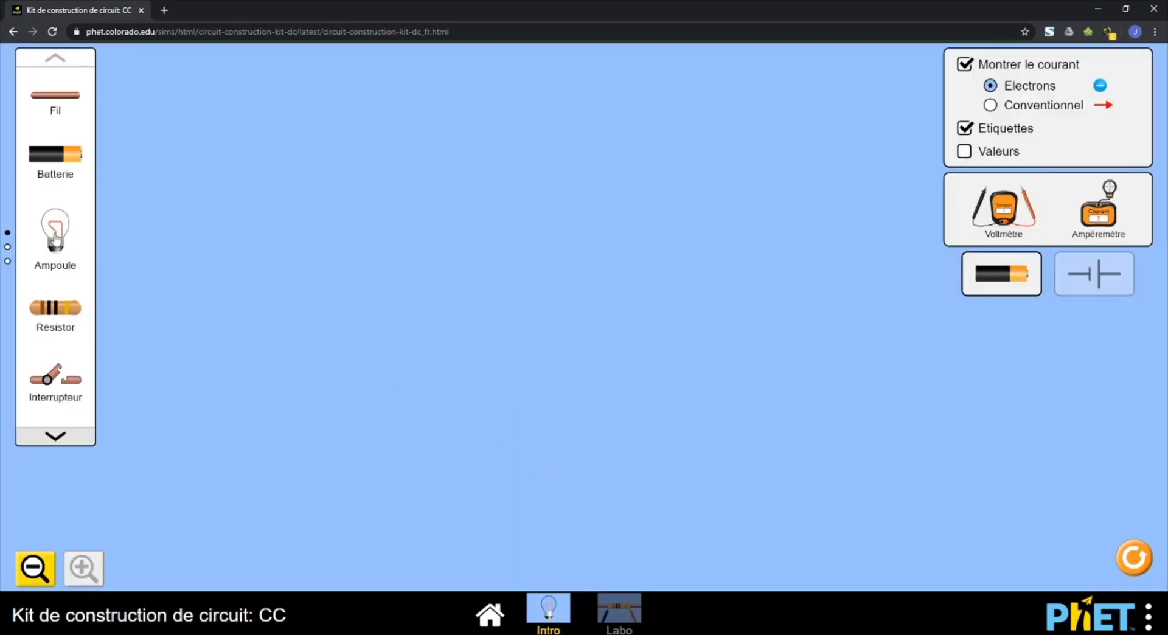
{"action": "left_click_drag", "start_coordinate": [54, 236], "coordinate": [313, 219]}
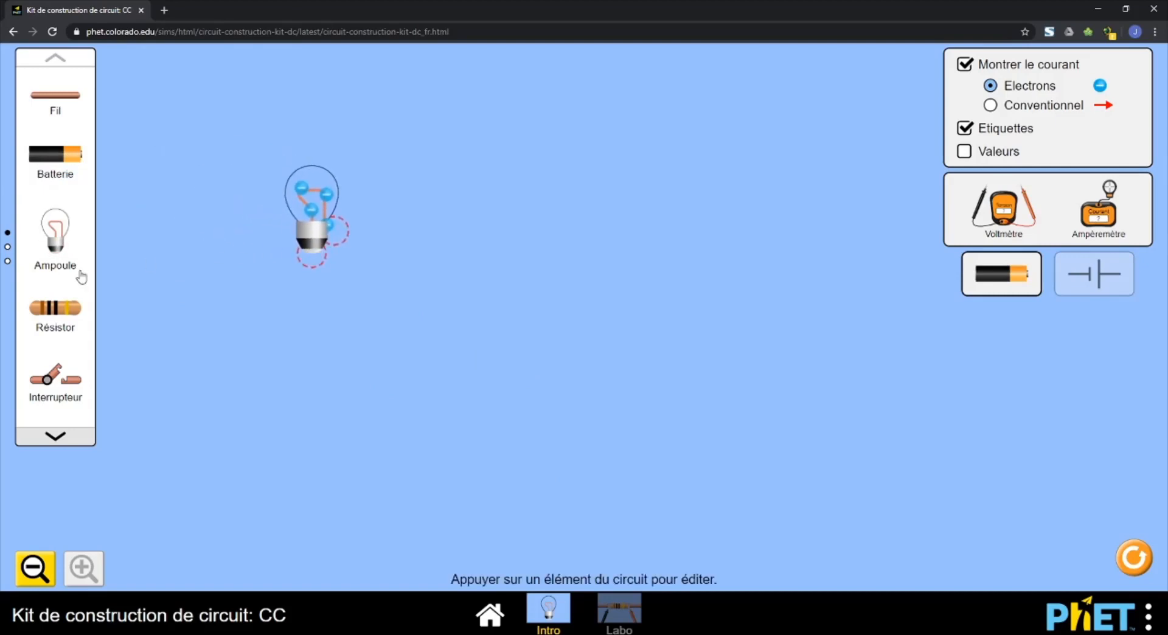
{"action": "left_click_drag", "start_coordinate": [61, 155], "coordinate": [341, 107]}
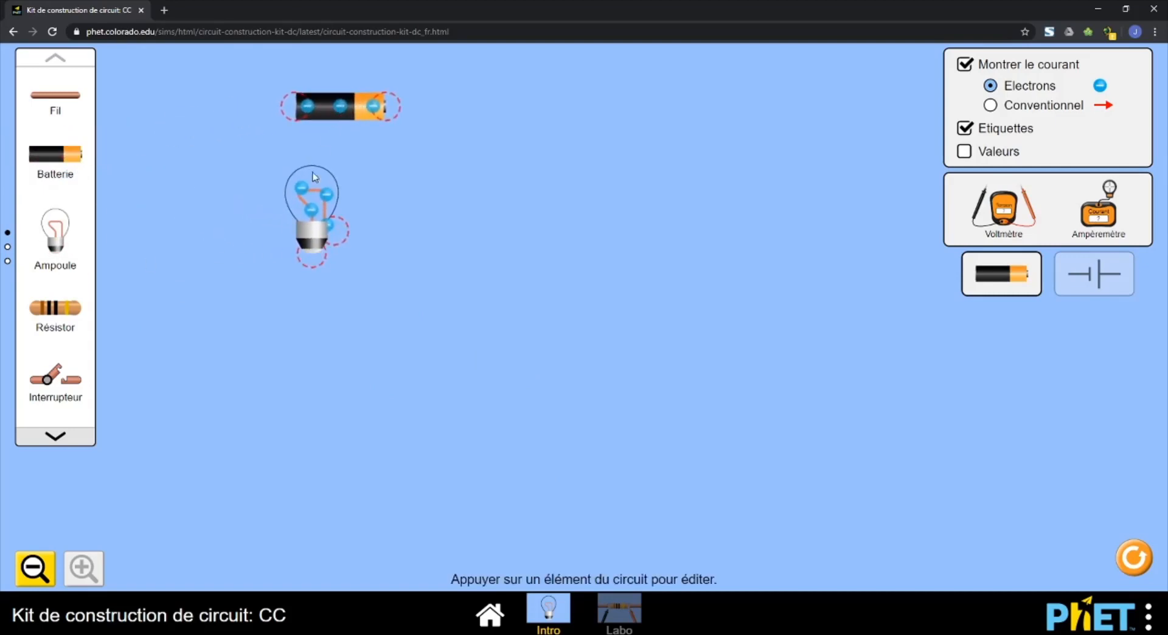
{"action": "left_click_drag", "start_coordinate": [56, 105], "coordinate": [520, 105]}
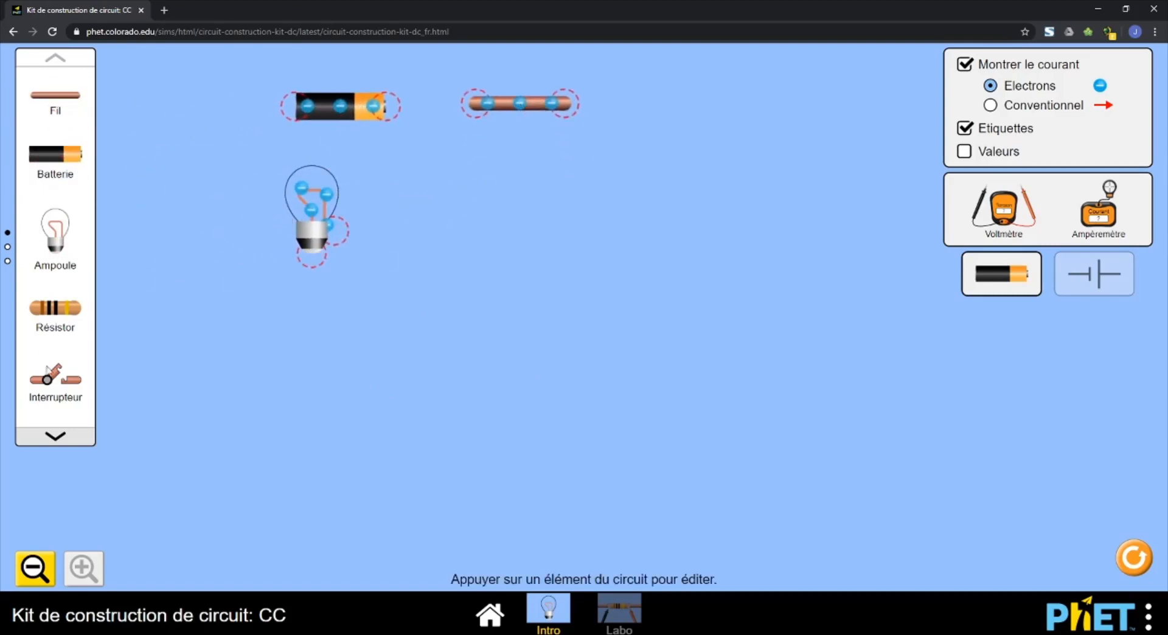
{"action": "left_click_drag", "start_coordinate": [61, 396], "coordinate": [511, 281]}
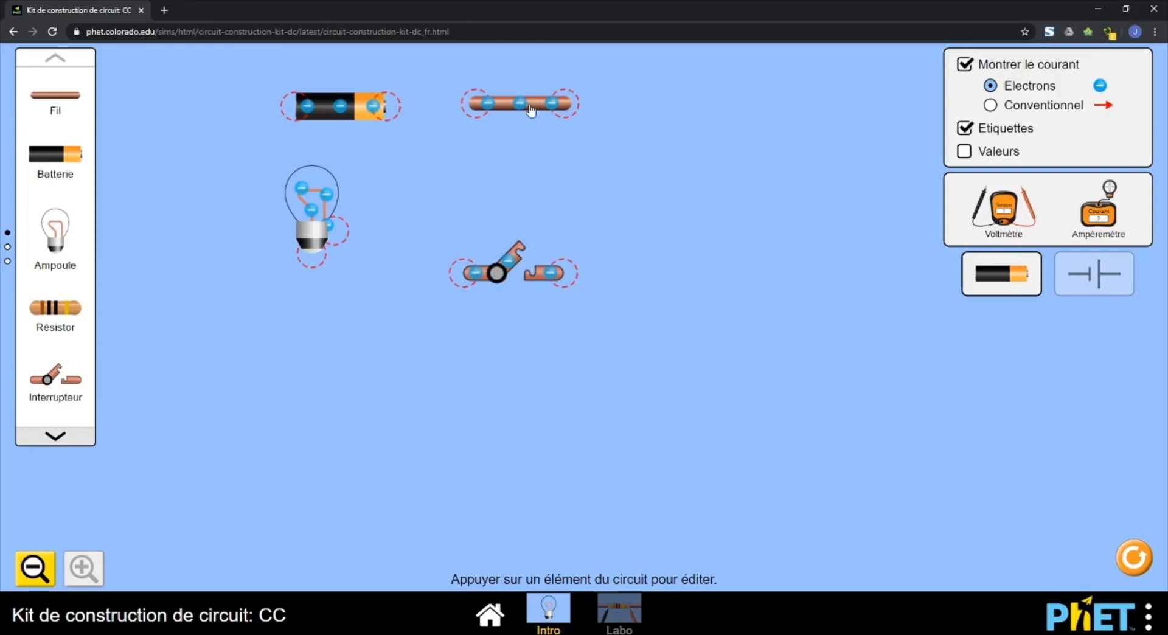
- Spread the loose parts out, with the battery above the bulb, the switch beside the bulb and the wire apart
{"action": "left_click_drag", "start_coordinate": [529, 110], "coordinate": [380, 377]}
{"action": "left_click_drag", "start_coordinate": [350, 122], "coordinate": [552, 132]}
{"action": "left_click_drag", "start_coordinate": [497, 275], "coordinate": [690, 293]}
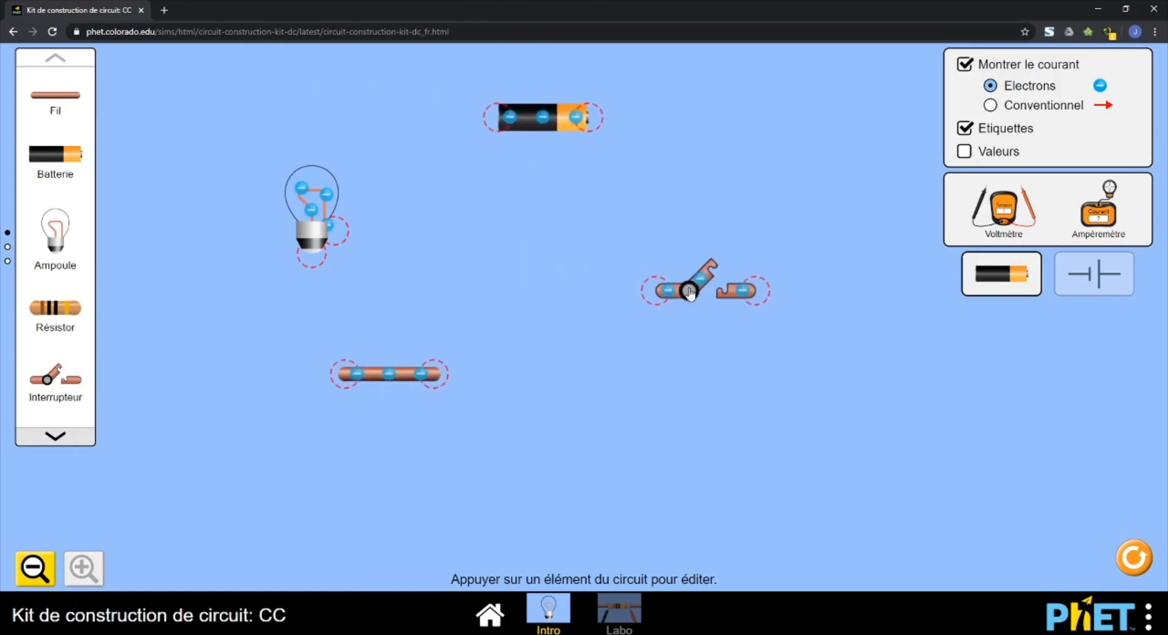
{"action": "left_click_drag", "start_coordinate": [309, 238], "coordinate": [533, 299]}
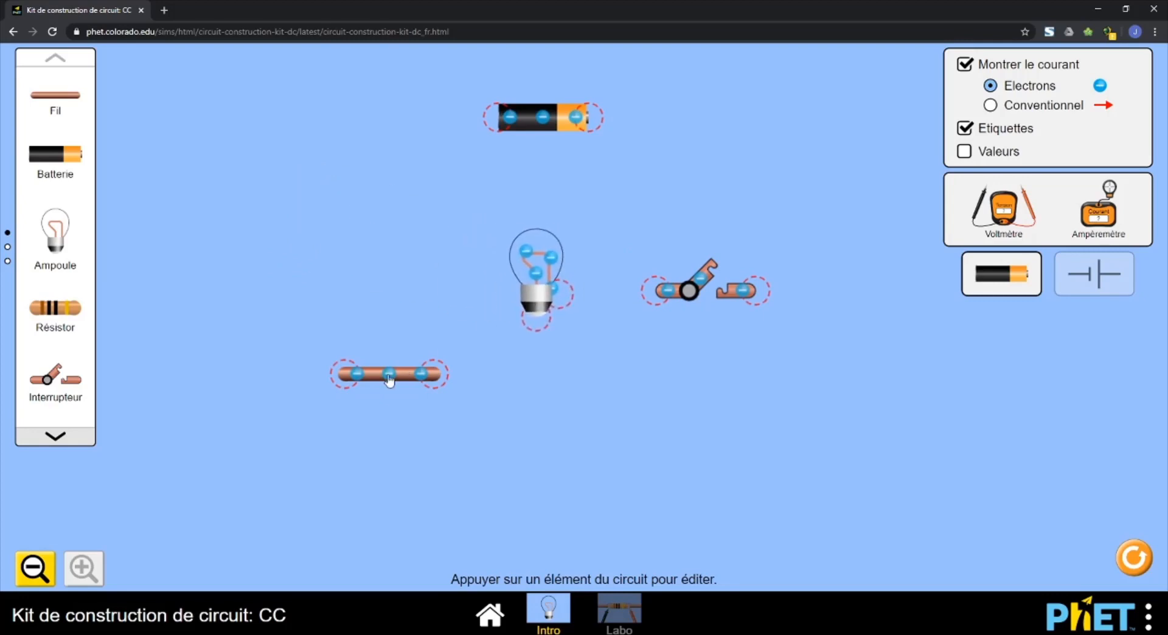
- Attach the wire to the battery's black end and add a second wire running down vertically from its free end
{"action": "left_click_drag", "start_coordinate": [381, 378], "coordinate": [386, 115]}
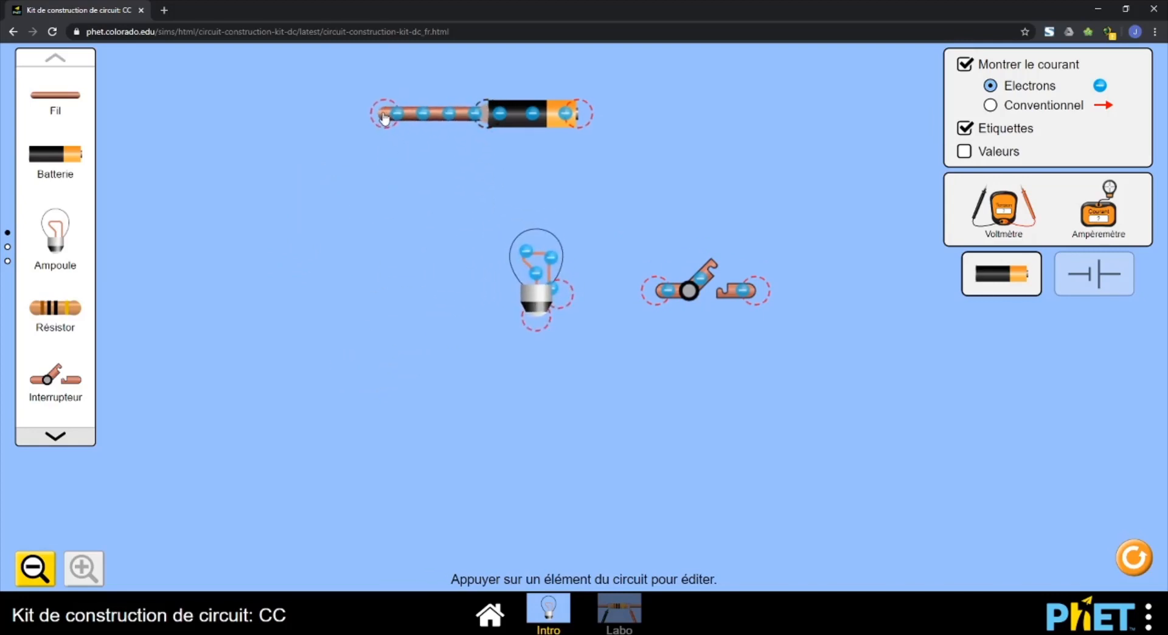
{"action": "left_click_drag", "start_coordinate": [54, 96], "coordinate": [227, 205]}
{"action": "mouse_move", "coordinate": [395, 117]}
{"action": "left_mouse_down"}
{"action": "mouse_move", "coordinate": [399, 162]}
{"action": "mouse_move", "coordinate": [446, 130]}
{"action": "mouse_move", "coordinate": [410, 172]}
{"action": "mouse_move", "coordinate": [482, 312]}
{"action": "mouse_move", "coordinate": [527, 313]}
{"action": "mouse_move", "coordinate": [495, 318]}
{"action": "mouse_move", "coordinate": [534, 325]}
{"action": "mouse_move", "coordinate": [424, 316]}
{"action": "mouse_move", "coordinate": [413, 144]}
{"action": "mouse_move", "coordinate": [395, 127]}
{"action": "mouse_move", "coordinate": [405, 130]}
{"action": "left_mouse_up"}
{"action": "left_click", "coordinate": [424, 316]}
{"action": "left_click", "coordinate": [386, 355]}
{"action": "left_click_drag", "start_coordinate": [451, 272], "coordinate": [530, 265]}
{"action": "left_click_drag", "start_coordinate": [237, 201], "coordinate": [402, 319]}
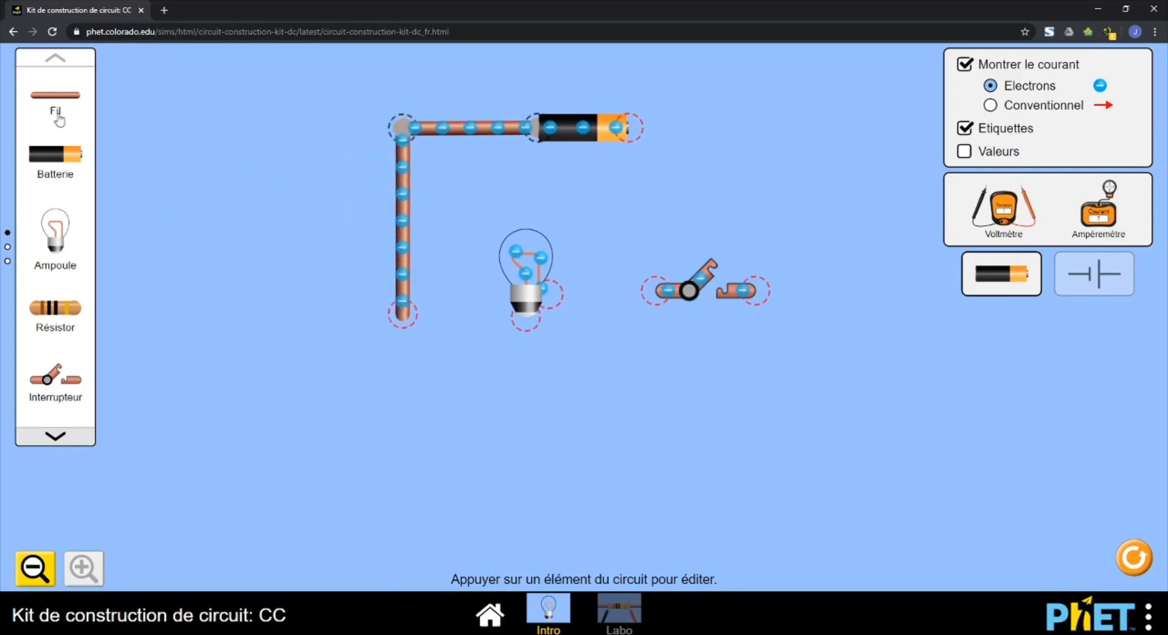
- Complete the loop with wires from the vertical wire to the bulb, bulb to switch, and switch to the battery's orange end
{"action": "left_click_drag", "start_coordinate": [56, 98], "coordinate": [461, 319]}
{"action": "left_click_drag", "start_coordinate": [530, 256], "coordinate": [533, 251]}
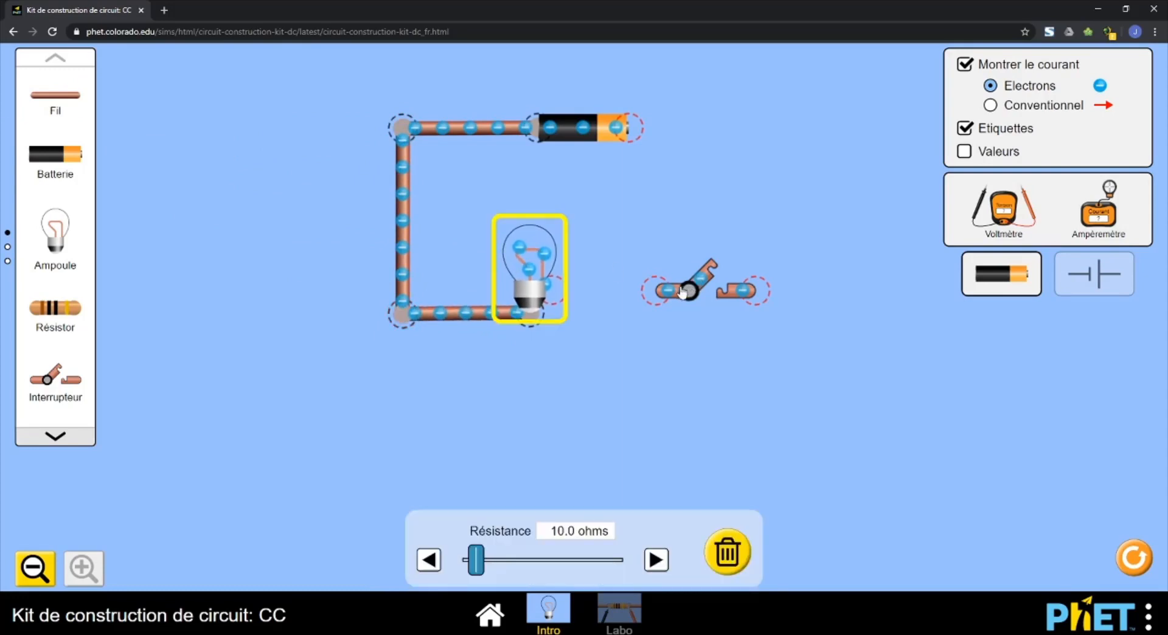
{"action": "left_click_drag", "start_coordinate": [71, 99], "coordinate": [599, 297]}
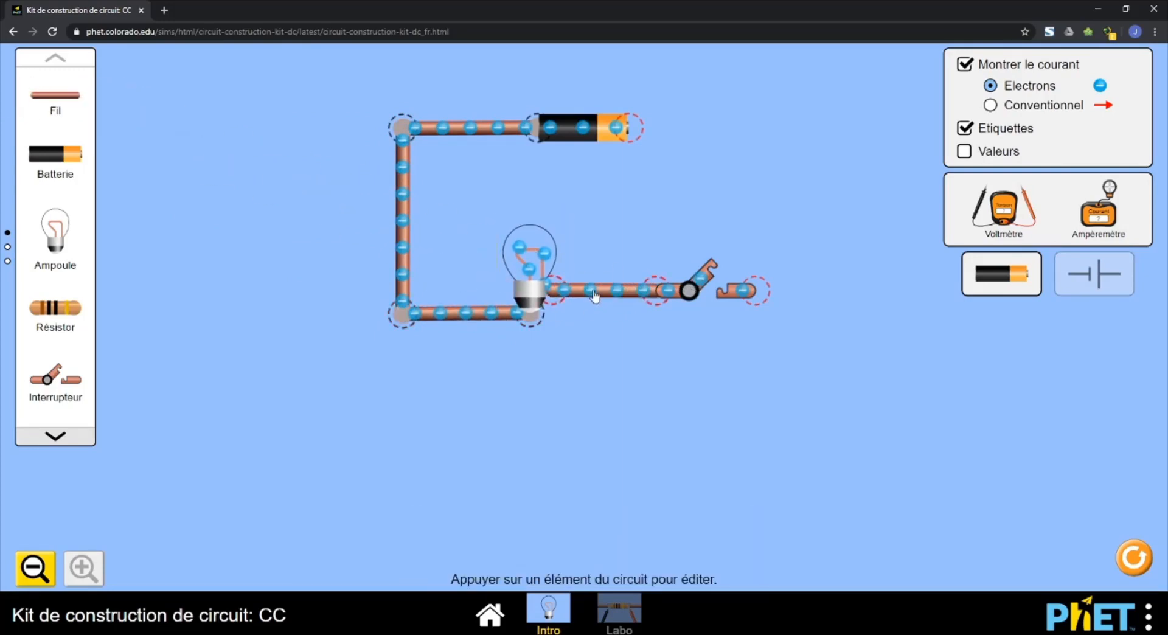
{"action": "left_click_drag", "start_coordinate": [55, 98], "coordinate": [755, 127]}
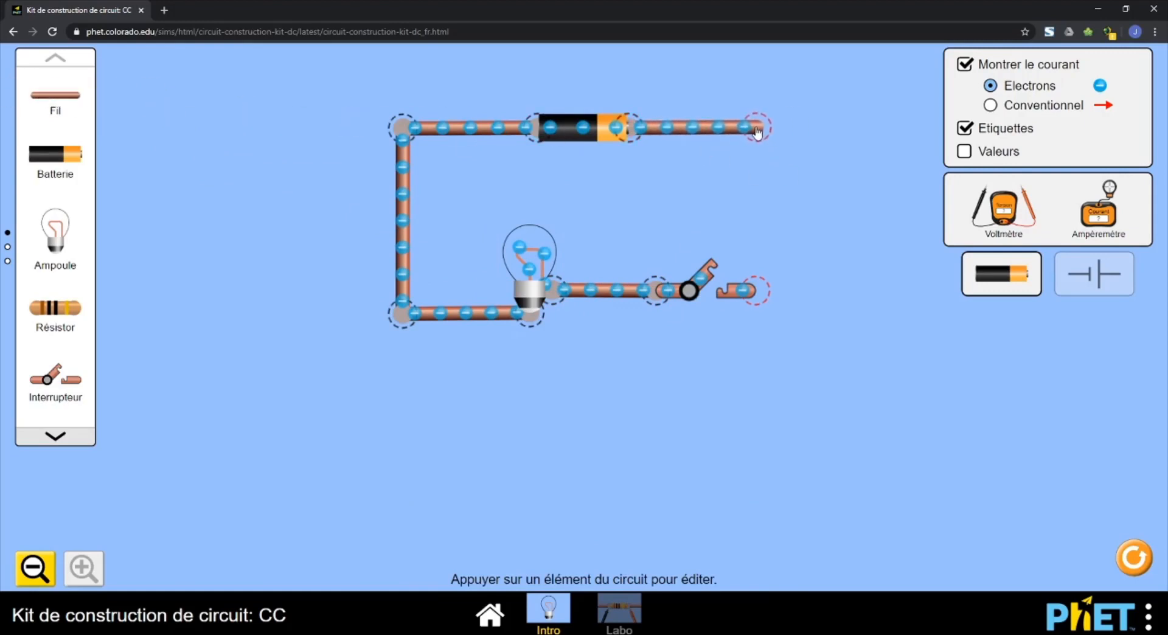
{"action": "left_click_drag", "start_coordinate": [71, 126], "coordinate": [757, 292]}
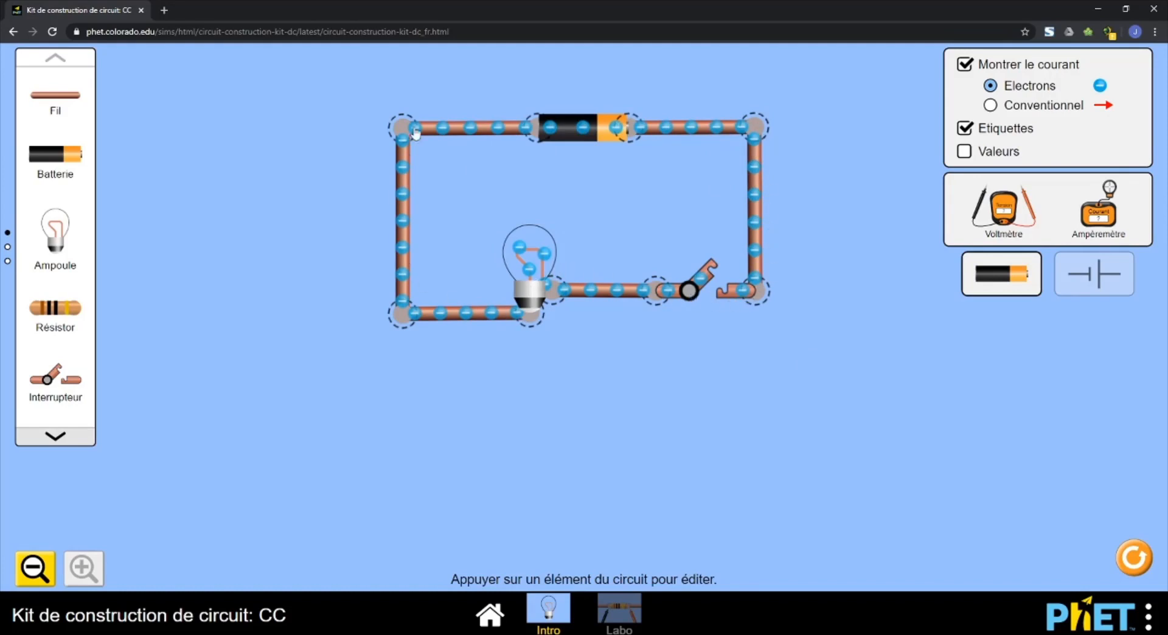
- Test the bulb by closing and opening the switch, and turn off the display of the current
{"action": "left_click", "coordinate": [709, 276]}
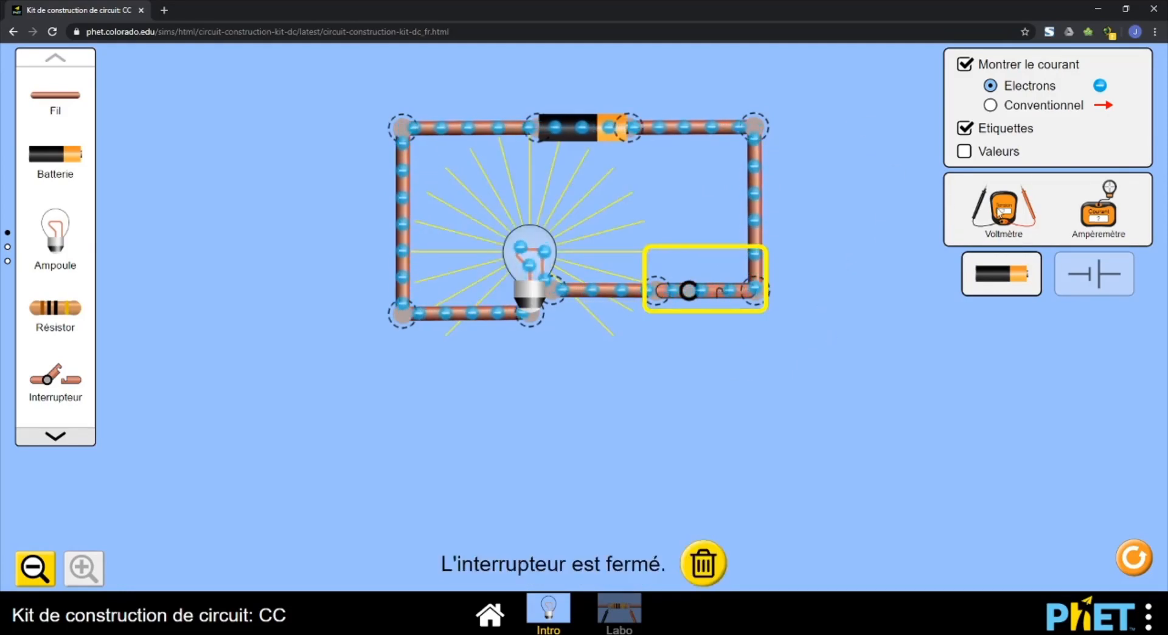
{"action": "left_click", "coordinate": [966, 68]}
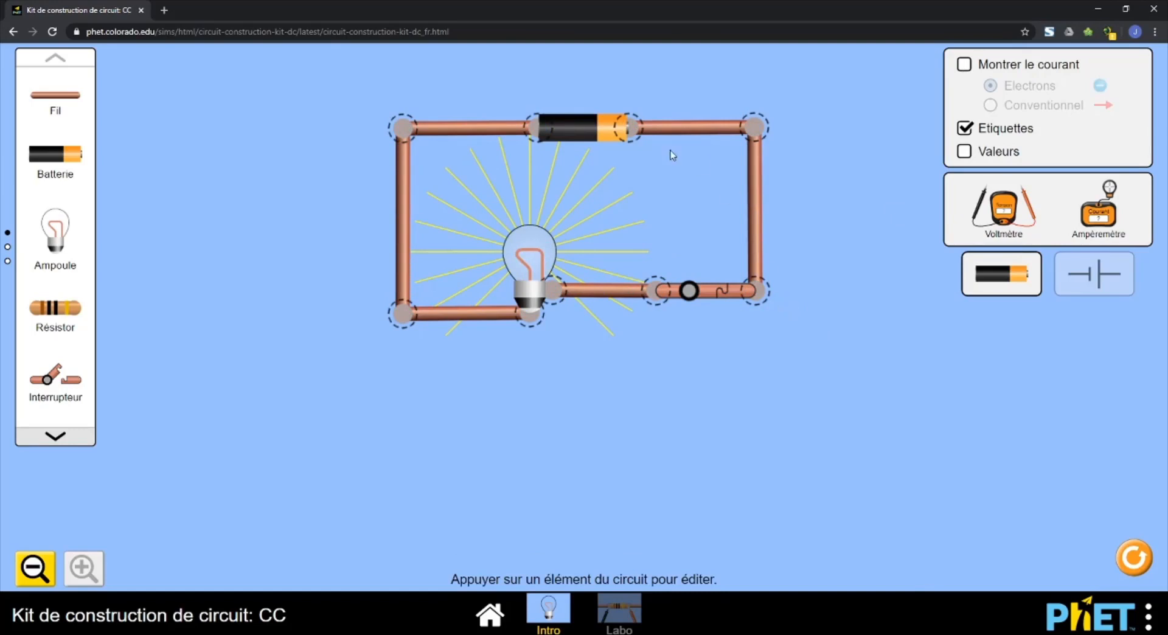
{"action": "left_click", "coordinate": [710, 295]}
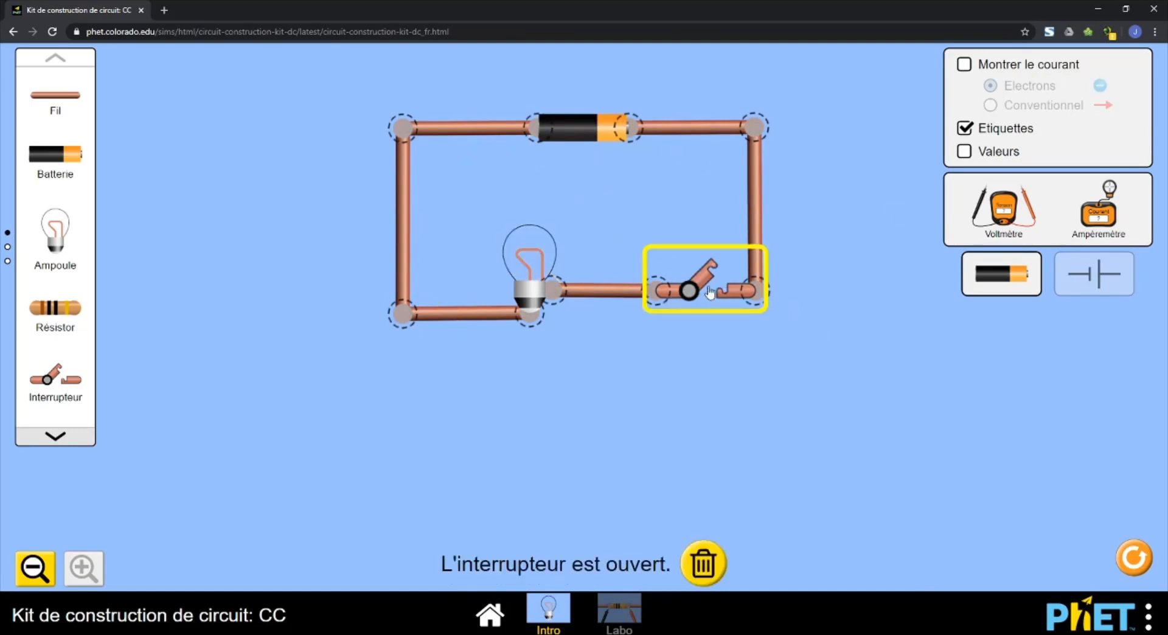
{"action": "left_click", "coordinate": [705, 279]}
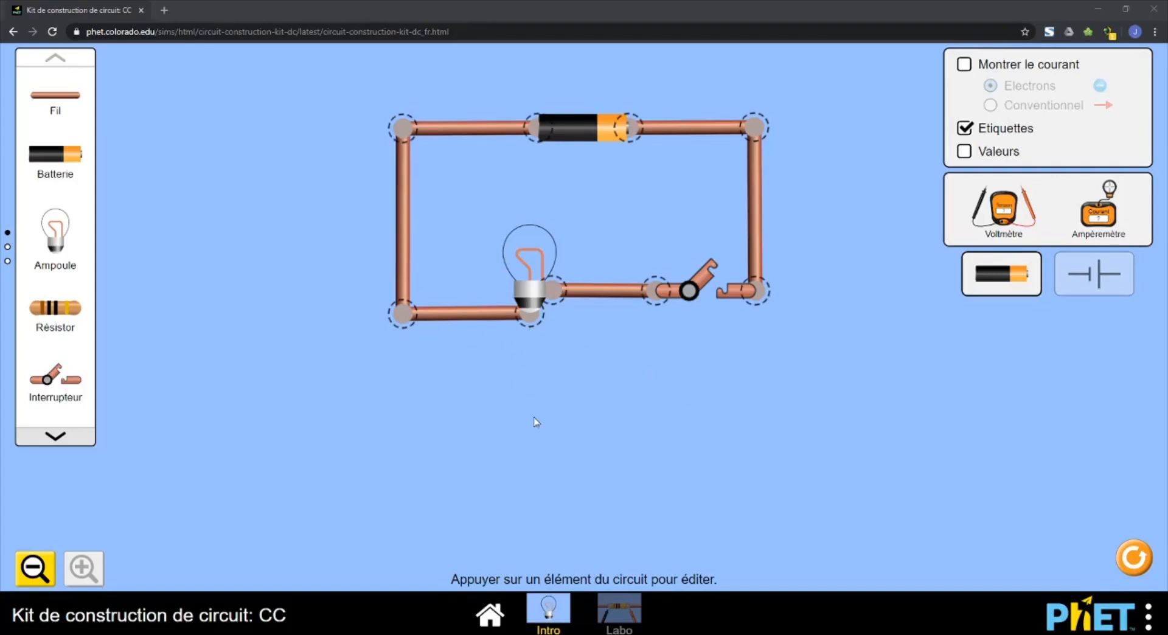
- Cut the junction at the circuit's lower-left corner and delete the vertical wire between the battery side and the switch
{"action": "left_click", "coordinate": [403, 316]}
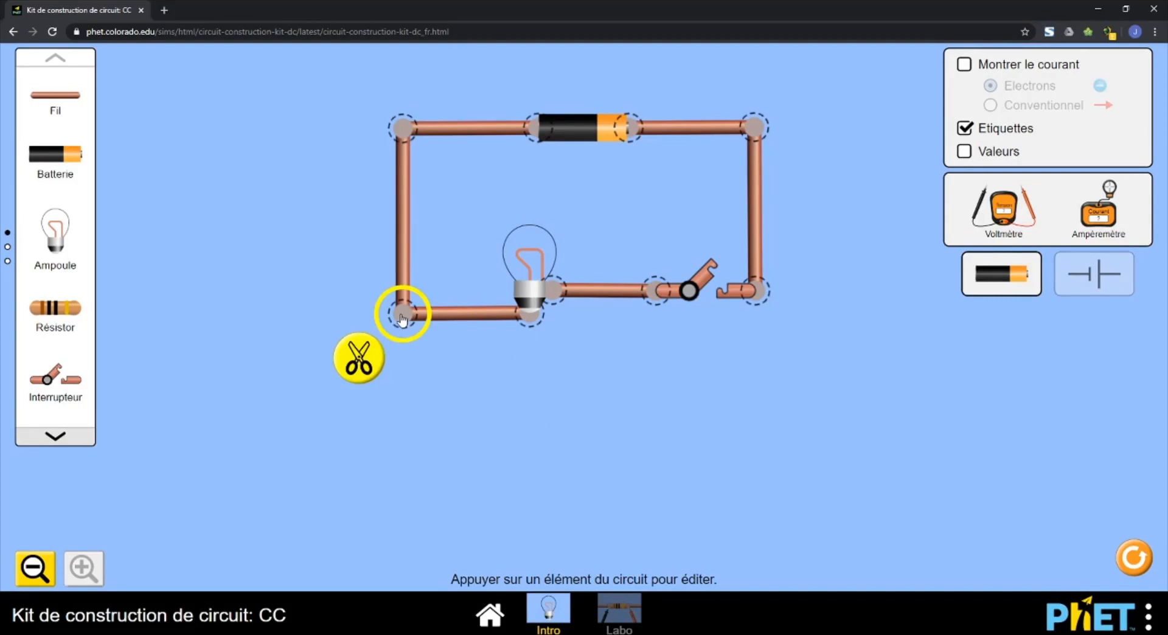
{"action": "left_click", "coordinate": [359, 360]}
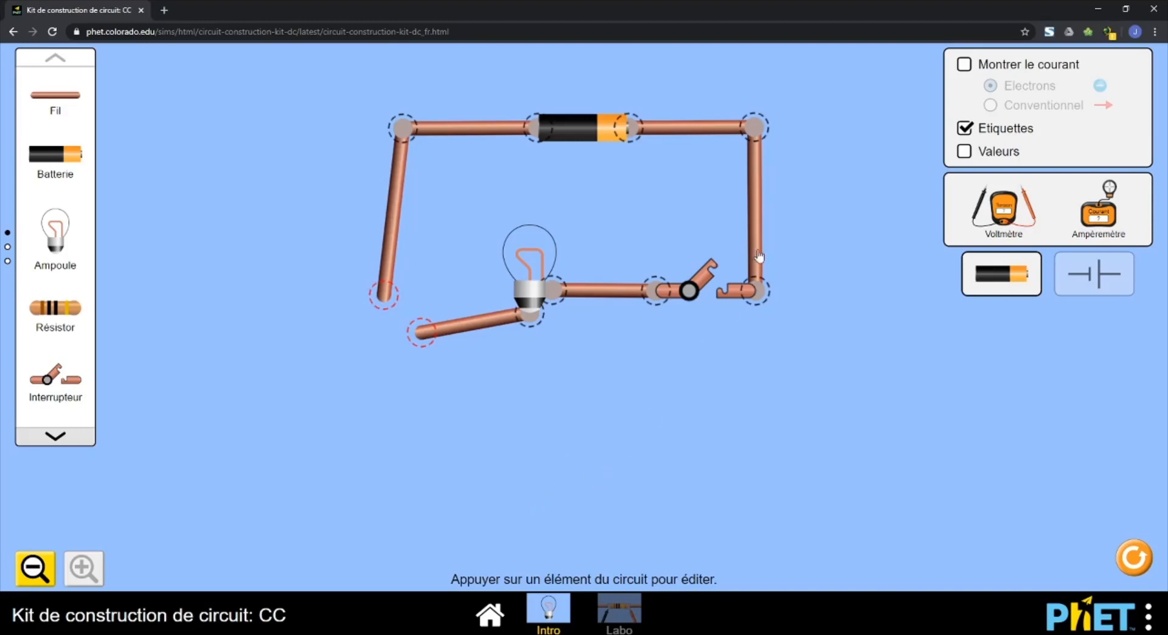
{"action": "left_click", "coordinate": [757, 218]}
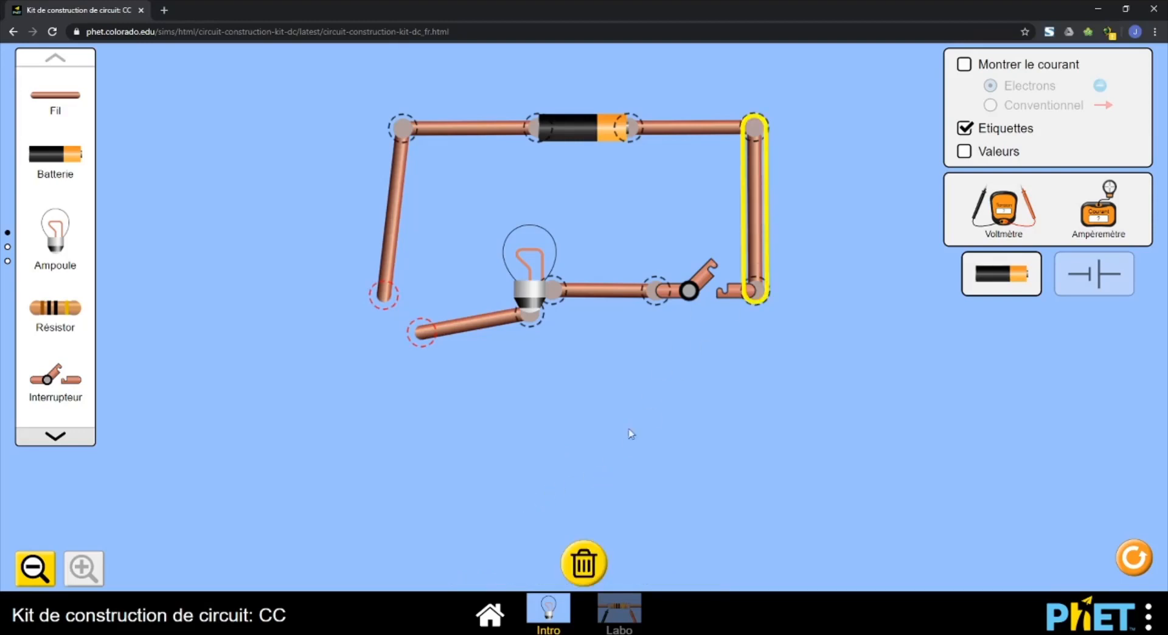
{"action": "left_click", "coordinate": [586, 577]}
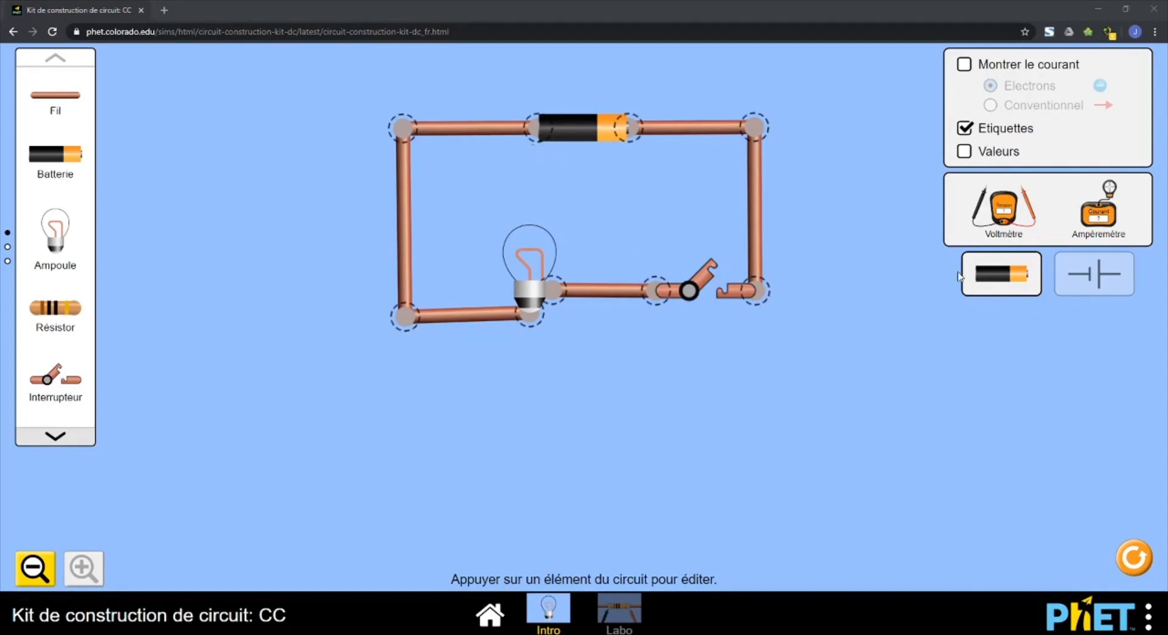
- View the circuit as a schematic diagram and return to the pictorial components
{"action": "left_click", "coordinate": [1106, 291]}
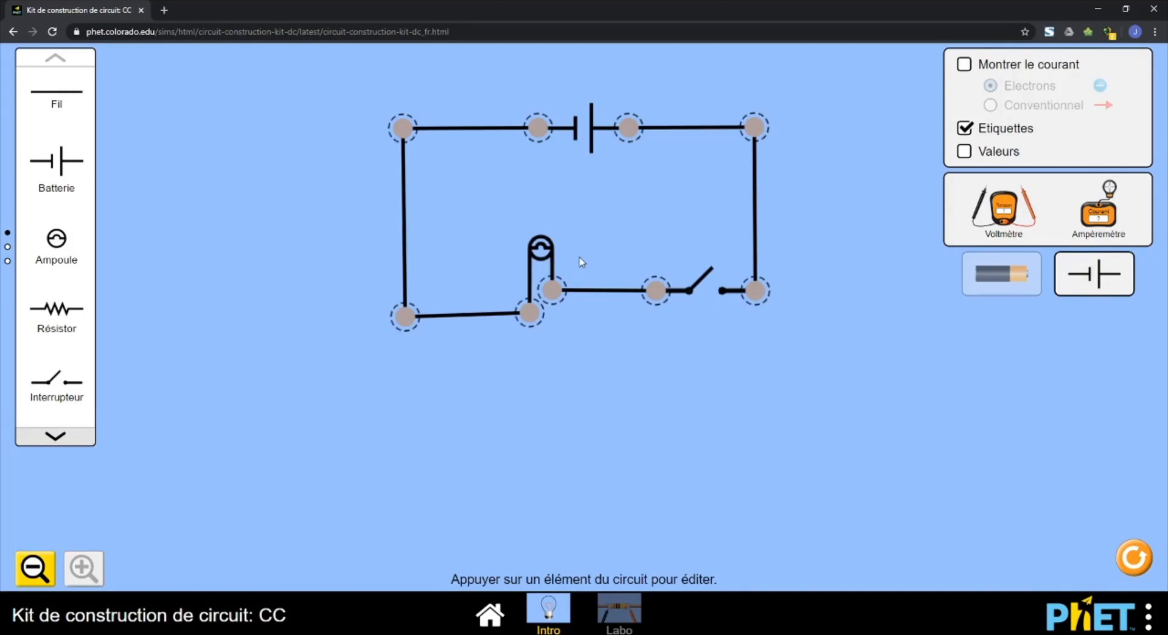
{"action": "left_click", "coordinate": [994, 277]}
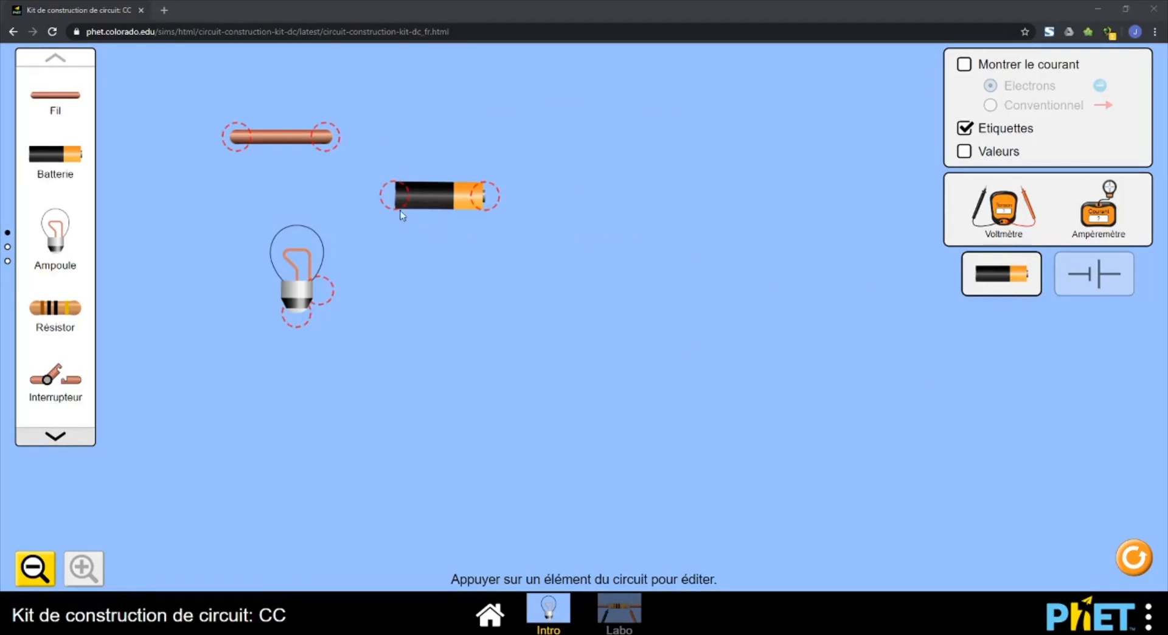
- Move the battery away from the bulb, rotate it upright with the orange end up, and bring the bulb closer
{"action": "left_click_drag", "start_coordinate": [450, 210], "coordinate": [577, 216]}
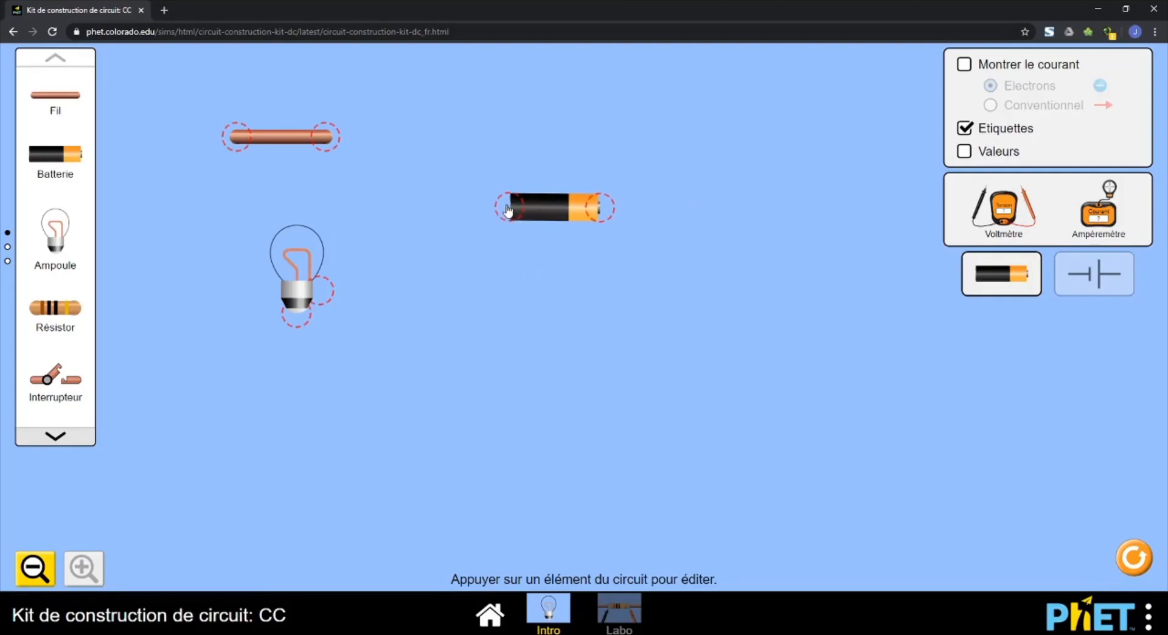
{"action": "left_click_drag", "start_coordinate": [509, 211], "coordinate": [614, 292]}
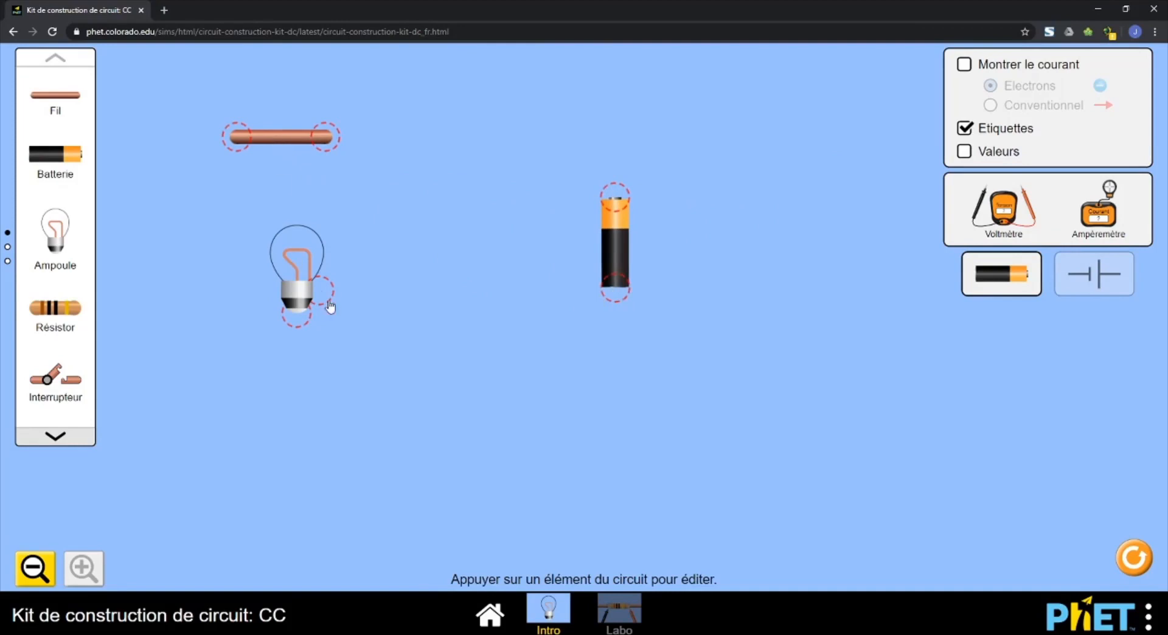
{"action": "left_click_drag", "start_coordinate": [324, 295], "coordinate": [469, 315]}
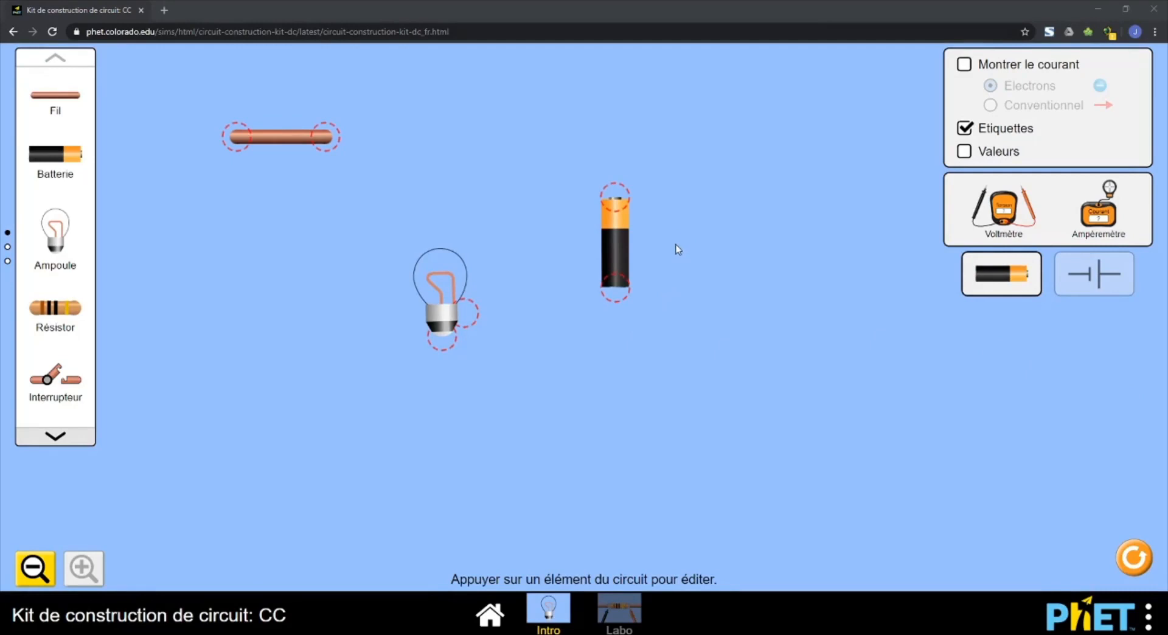
- Raise the battery's voltage well above its default, and bring it back down to 10.0 volts
{"action": "left_click", "coordinate": [619, 243]}
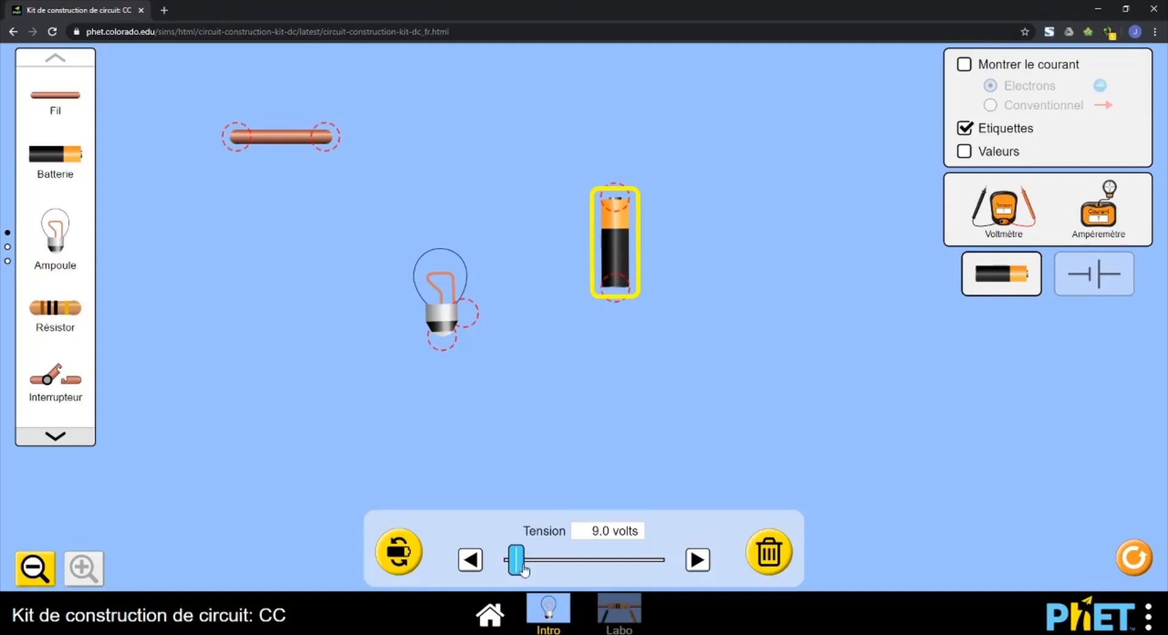
{"action": "left_click_drag", "start_coordinate": [520, 565], "coordinate": [621, 569]}
{"action": "left_click_drag", "start_coordinate": [648, 569], "coordinate": [523, 571]}
- Rotate the battery back to horizontal and reverse its polarity
{"action": "left_click_drag", "start_coordinate": [616, 286], "coordinate": [517, 199]}
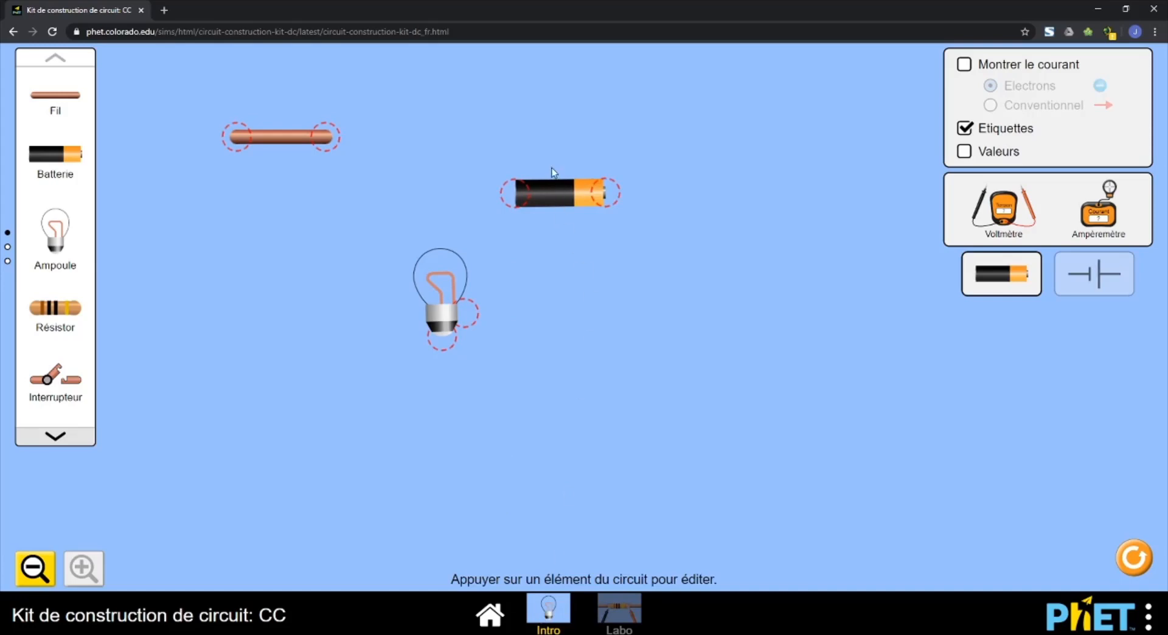
{"action": "left_click", "coordinate": [558, 193]}
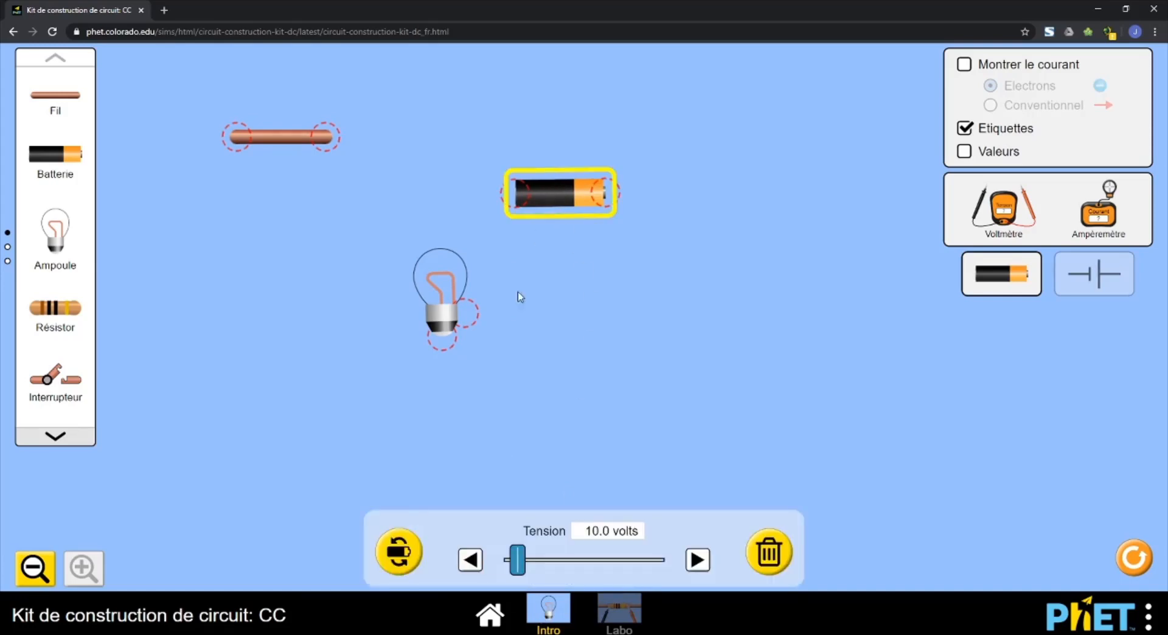
{"action": "left_click", "coordinate": [409, 556]}
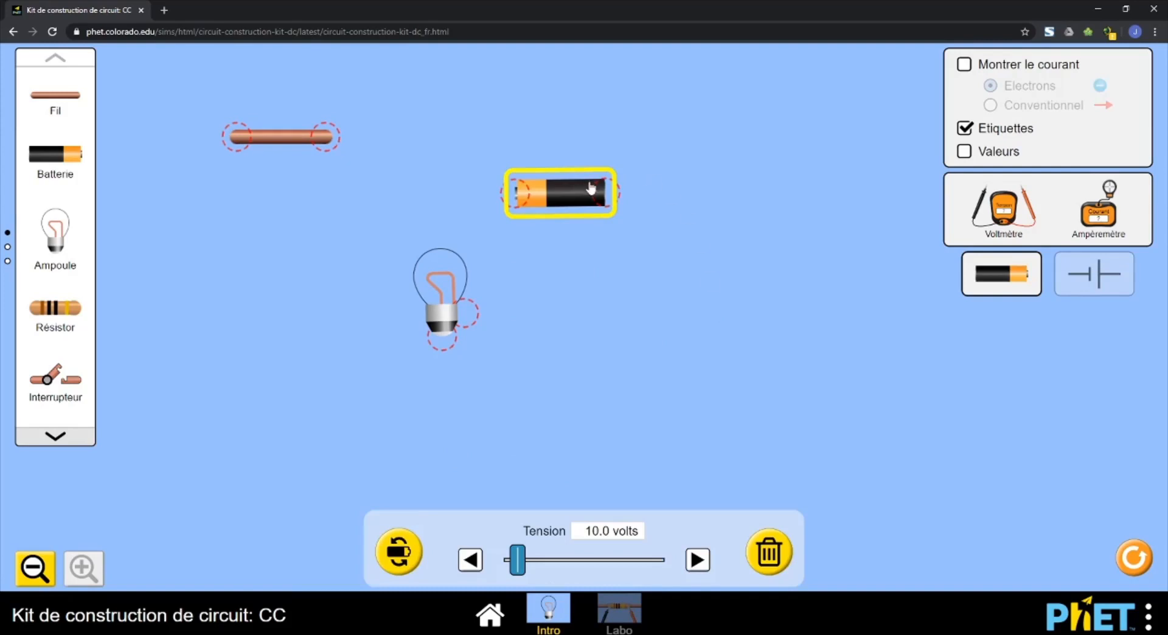
- Move the reversed battery to the bulb's upper right and flip its polarity again
{"action": "left_click_drag", "start_coordinate": [612, 195], "coordinate": [689, 235]}
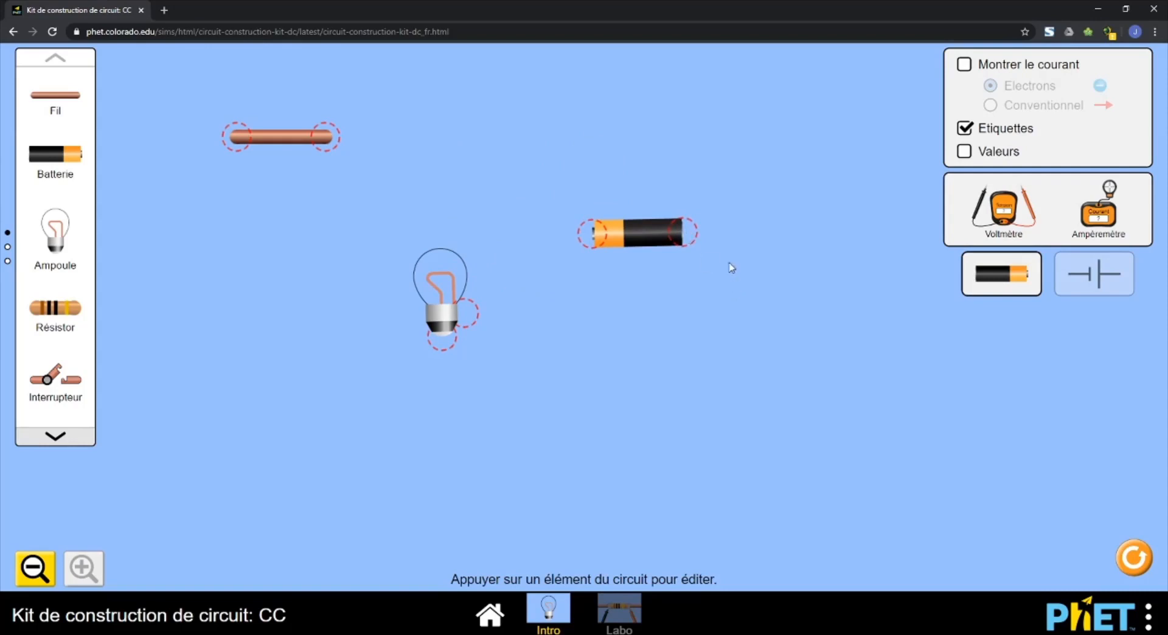
{"action": "left_click_drag", "start_coordinate": [686, 236], "coordinate": [670, 237]}
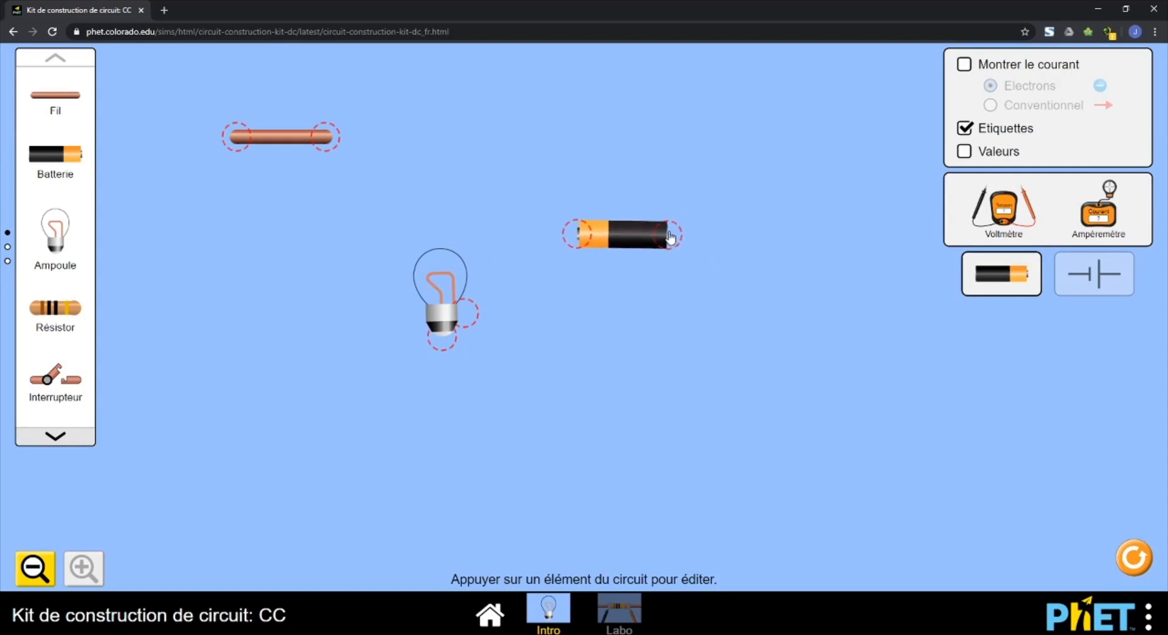
{"action": "left_click", "coordinate": [635, 240]}
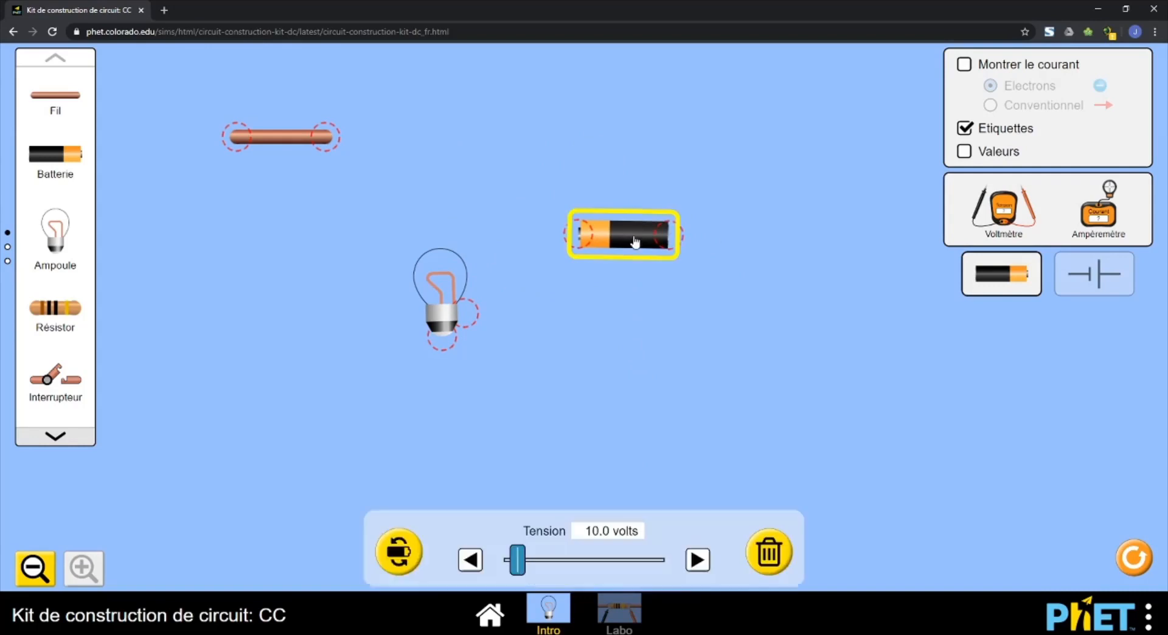
{"action": "left_click", "coordinate": [399, 551]}
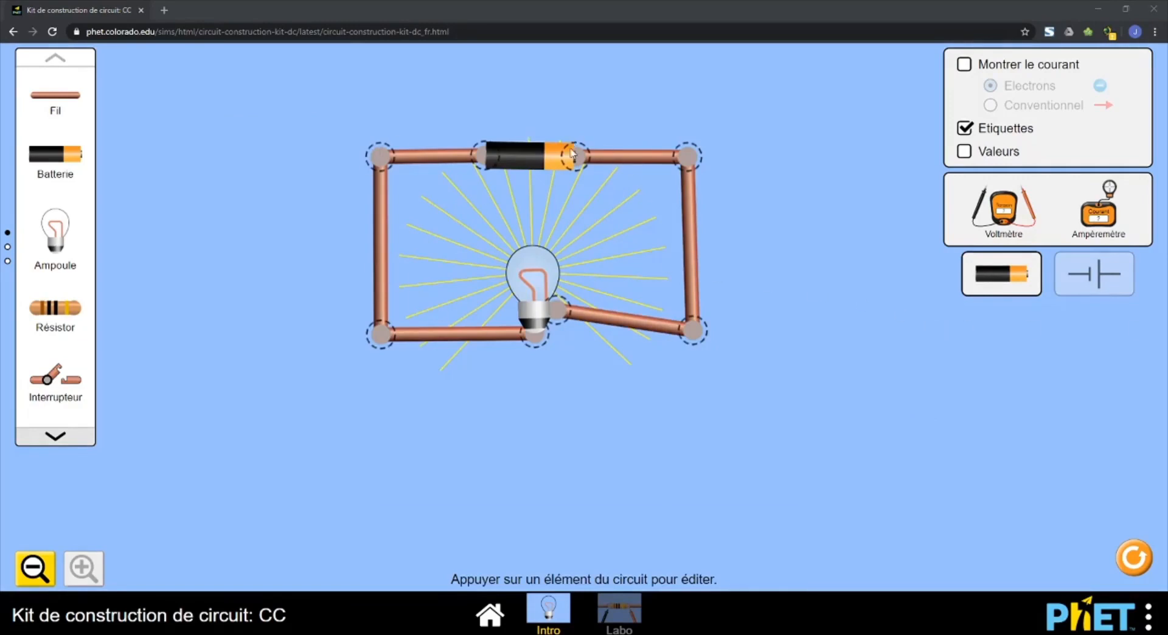
- Increase the voltage of the battery in the closed single-bulb circuit
{"action": "left_click", "coordinate": [533, 159]}
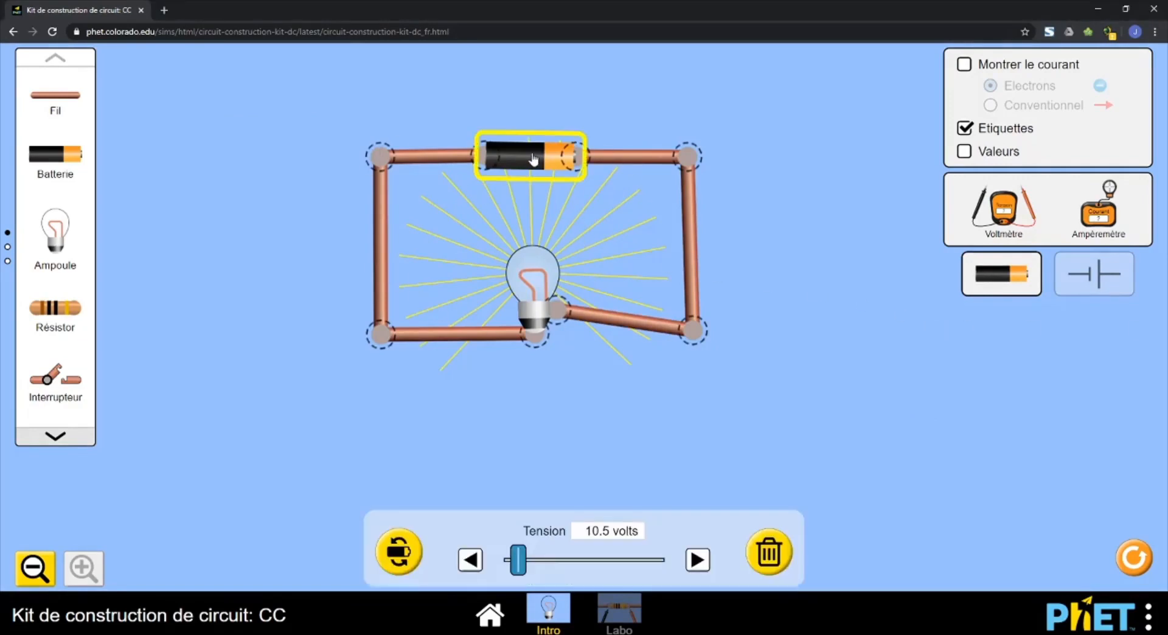
{"action": "left_click", "coordinate": [697, 560]}
{"action": "left_click_drag", "start_coordinate": [697, 560], "coordinate": [697, 560]}
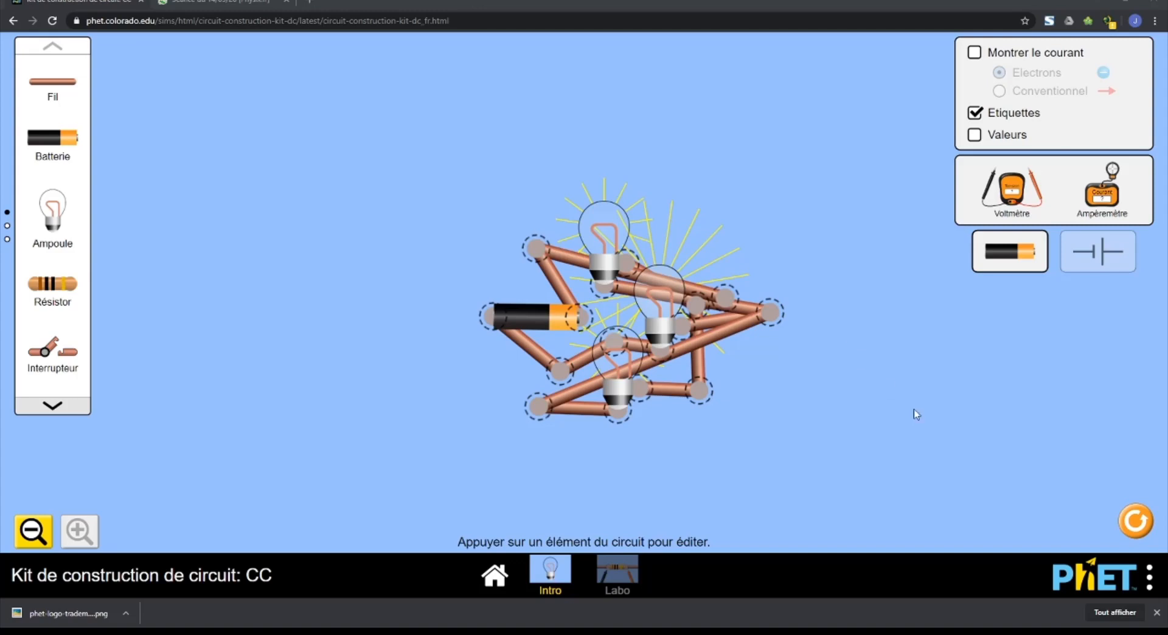
- Take a screenshot of the three-bulb circuit with the simulation's Capture d'écran option
{"action": "left_click", "coordinate": [1150, 581]}
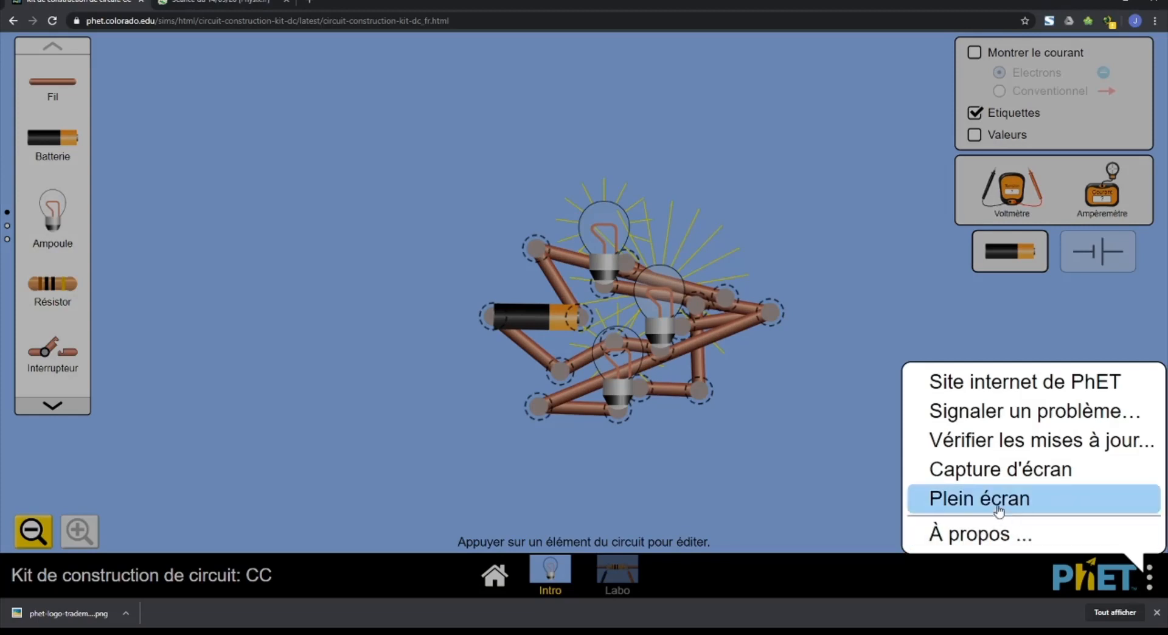
{"action": "left_click", "coordinate": [999, 471]}
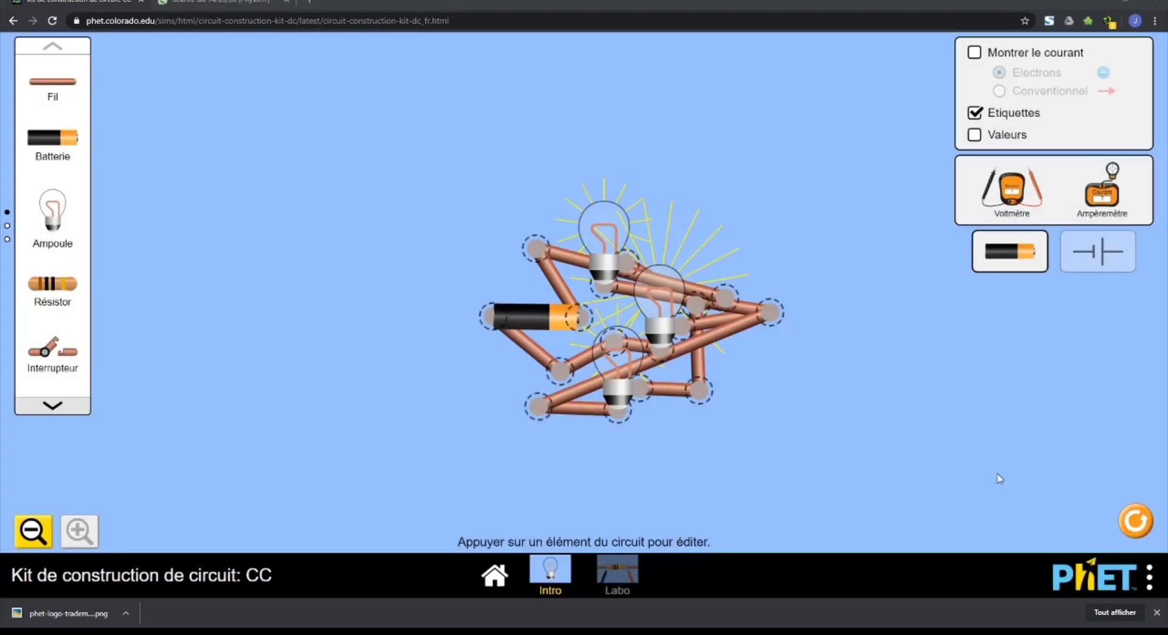